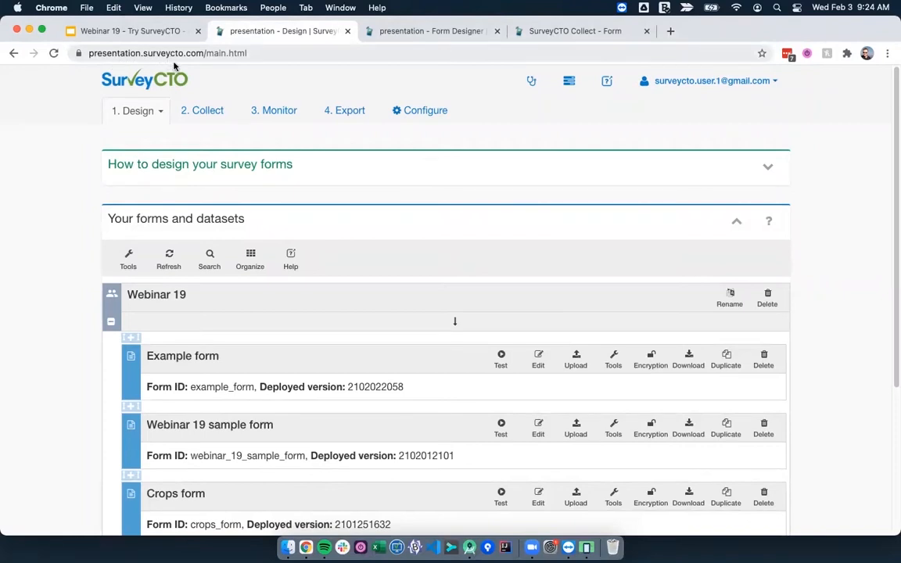
# Step: Look through the server console's Design, Collect, Monitor, Export and Configure sections, and return to the Design section
pyautogui.click(43, 31)
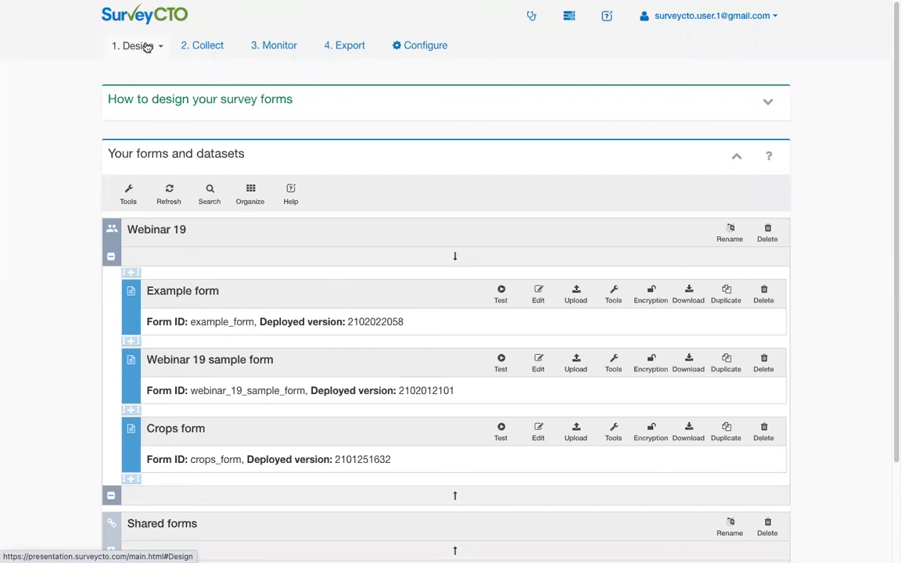
pyautogui.click(206, 46)
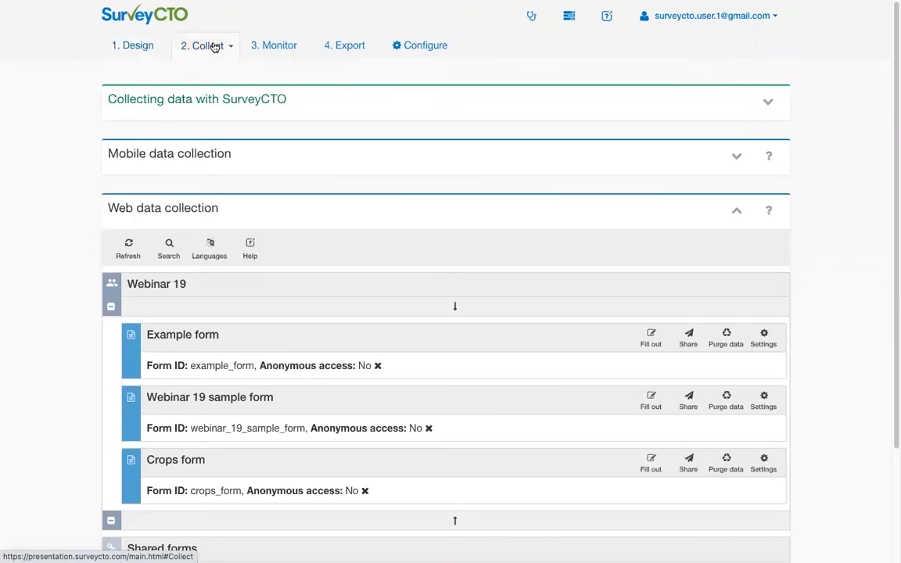
pyautogui.click(262, 48)
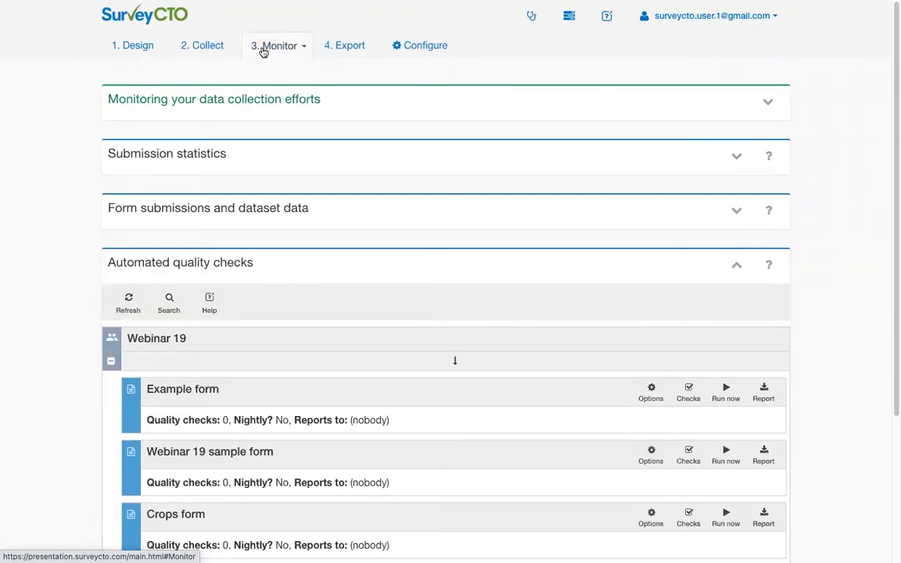
pyautogui.click(344, 47)
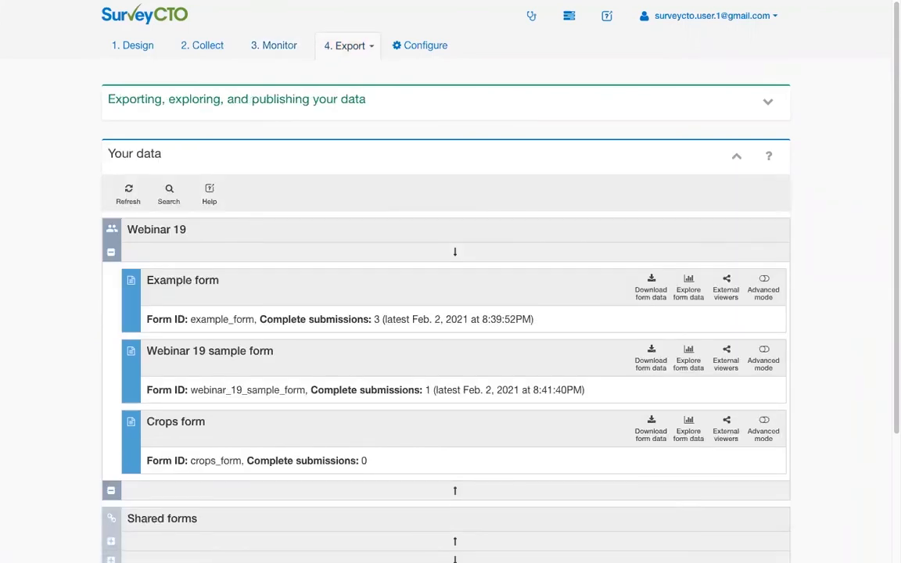
pyautogui.click(419, 45)
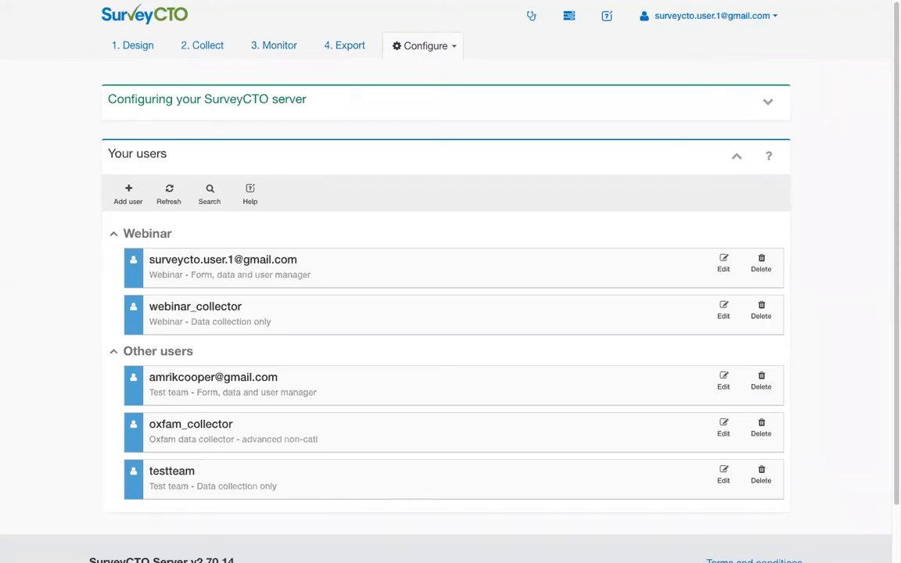
pyautogui.click(134, 45)
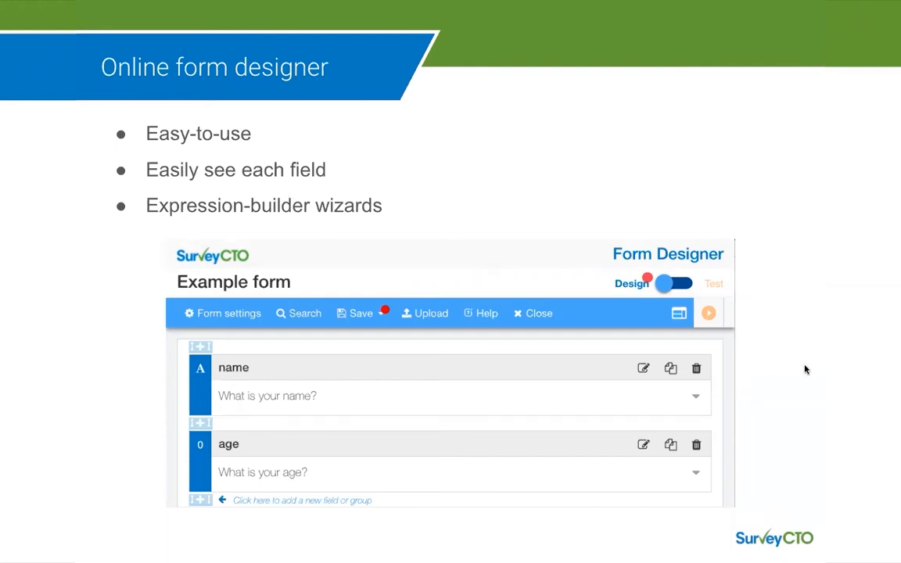
# Step: Add an integer field named age with the label "What is your age?" below the name field, and save and deploy the Example form
pyautogui.press('super+Tab')
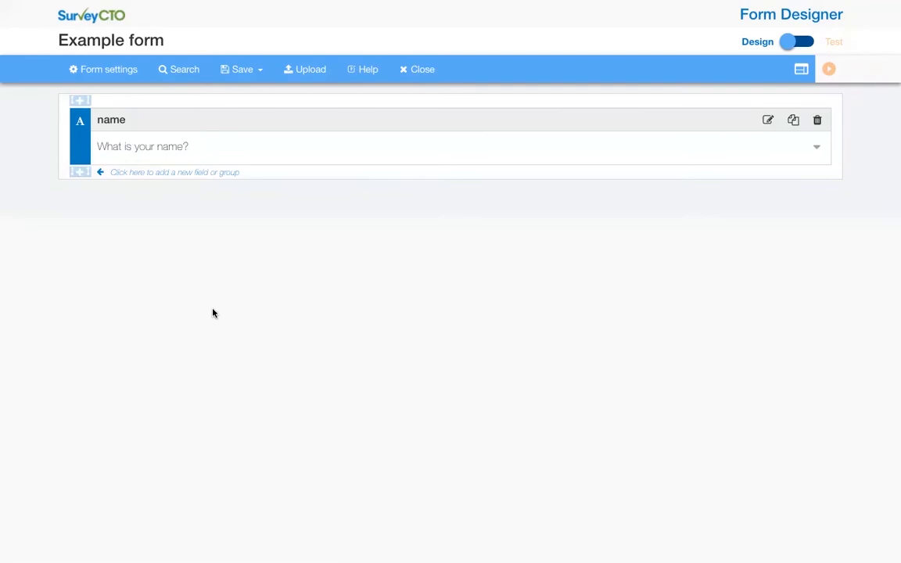
pyautogui.click(81, 172)
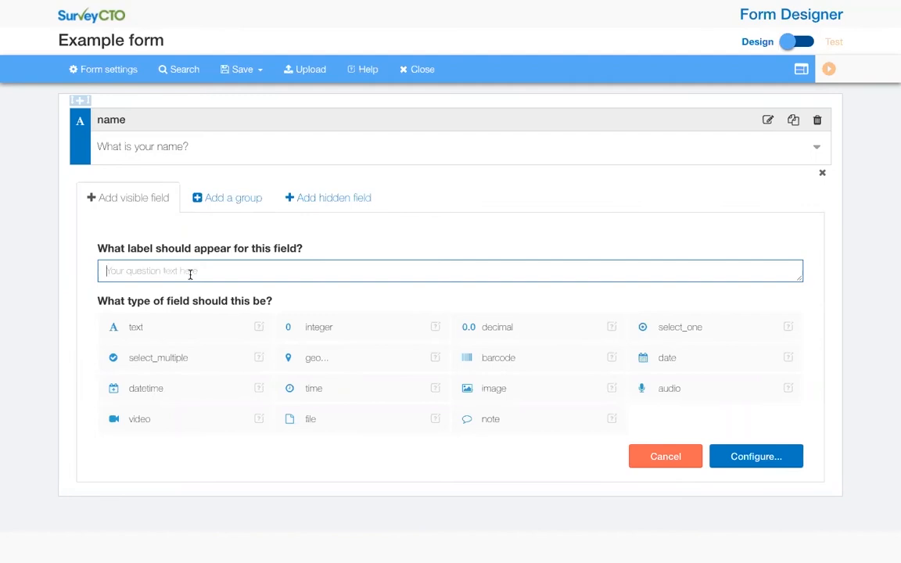
pyautogui.write('What is your age?')
pyautogui.click(358, 331)
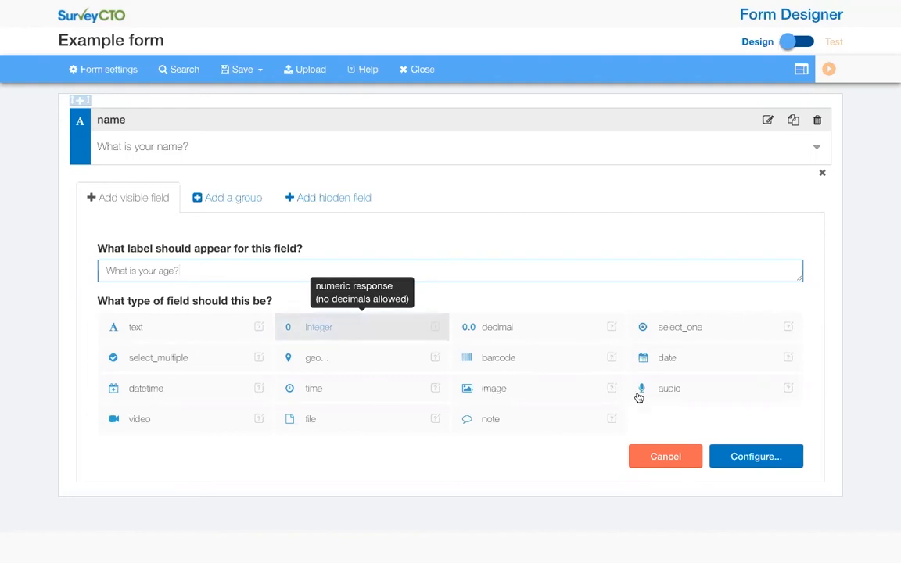
pyautogui.click(755, 460)
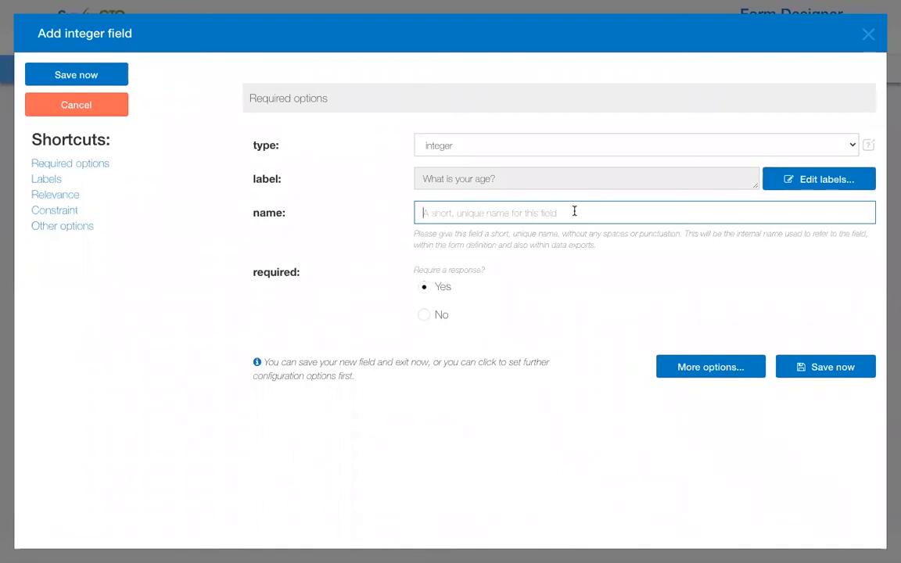
pyautogui.write('age')
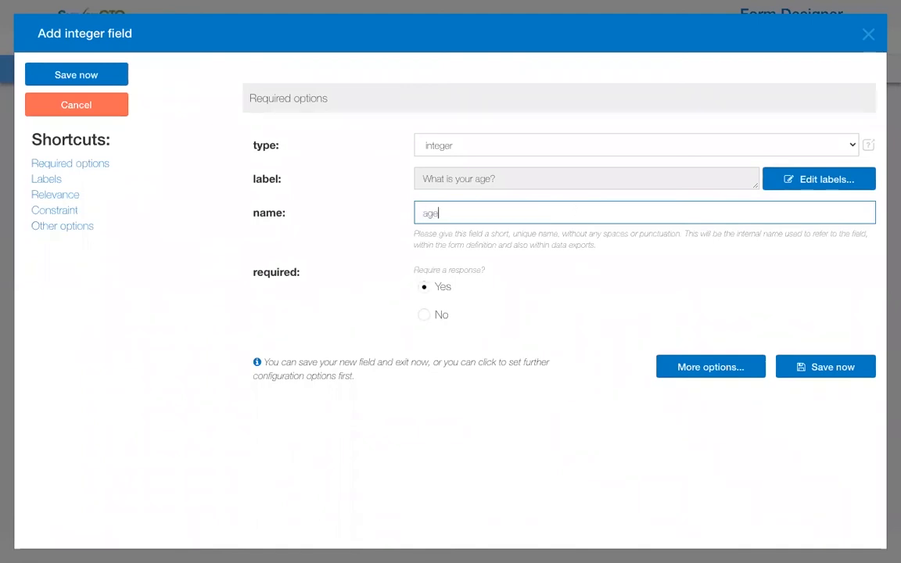
pyautogui.click(830, 379)
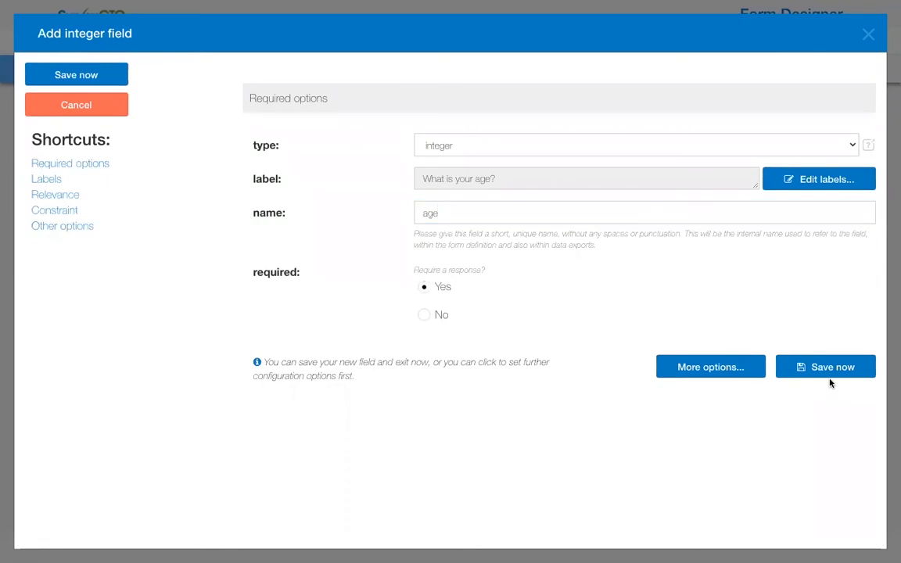
pyautogui.click(831, 375)
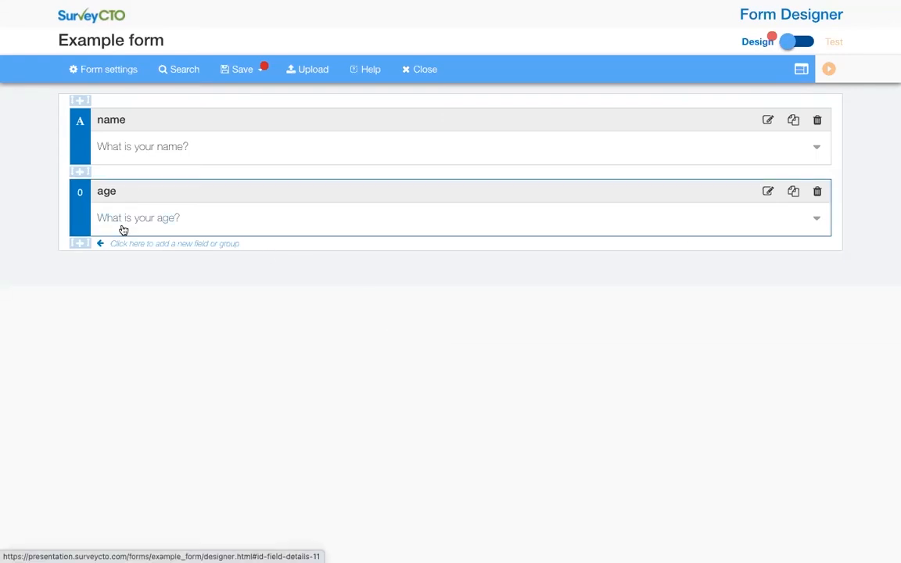
pyautogui.click(233, 75)
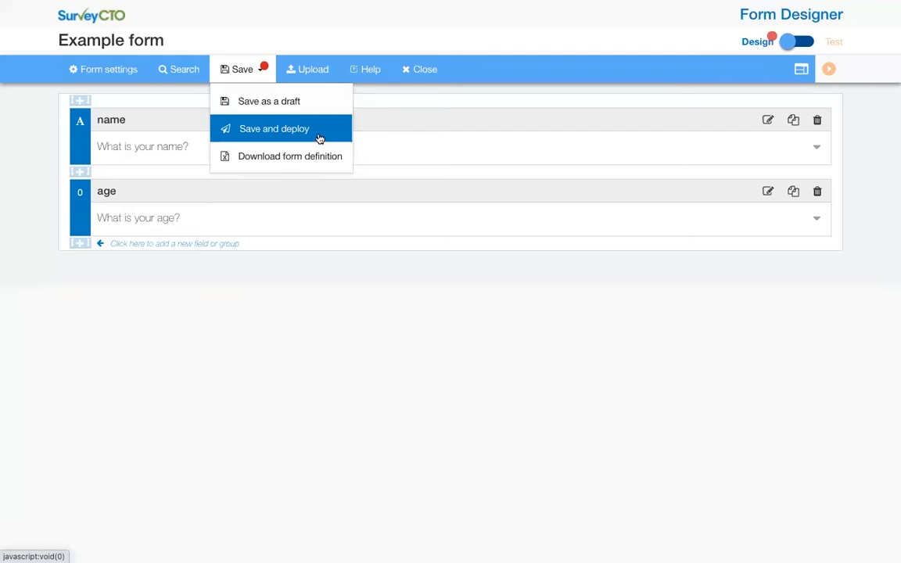
pyautogui.click(320, 138)
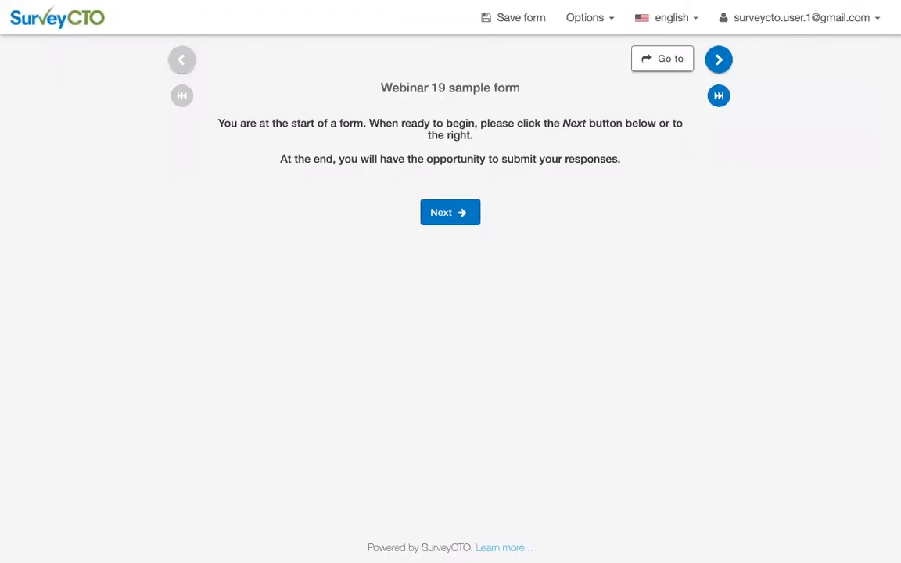
# Step: Start the Webinar 19 sample form and answer the text field with SurveyCTO, the integer field with 12 and the decimal field with 6.2
pyautogui.click(432, 215)
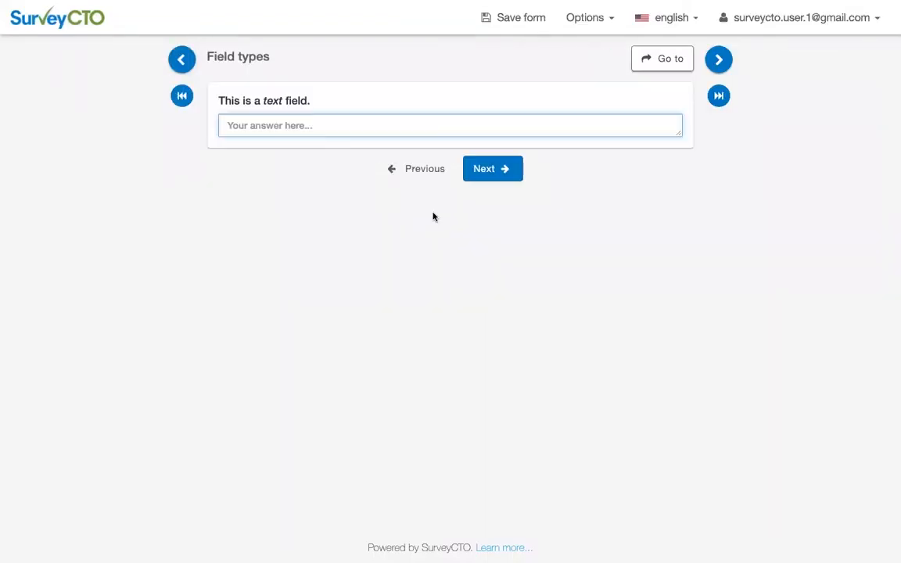
pyautogui.write('SurveyCTO')
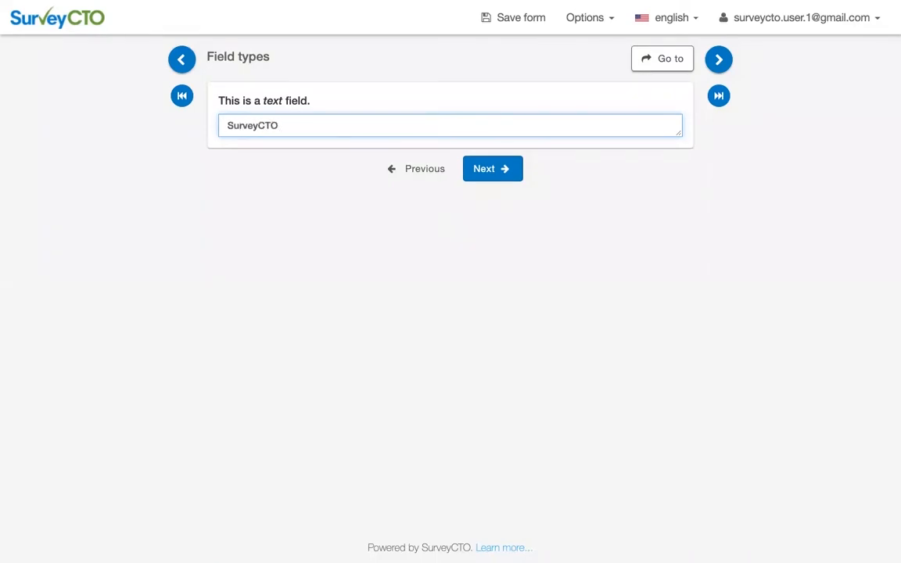
pyautogui.click(479, 172)
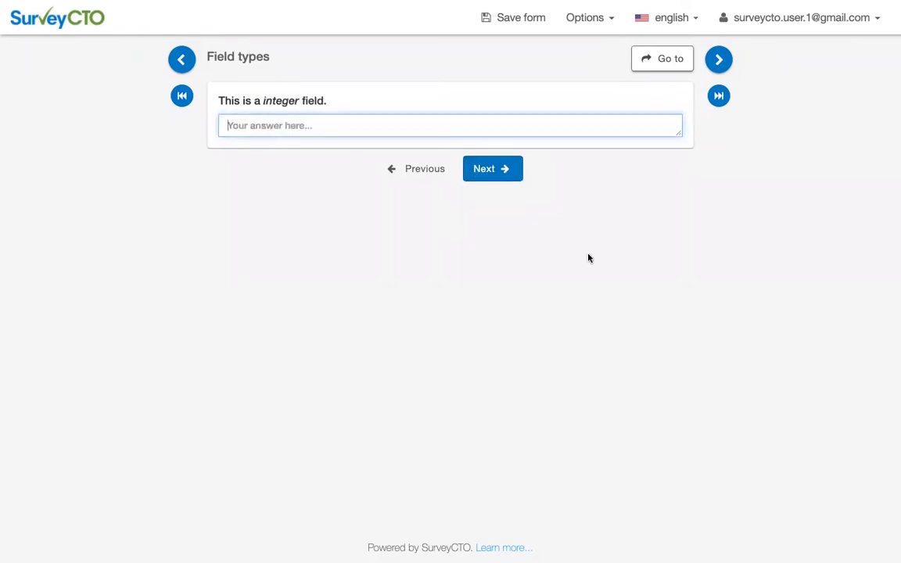
pyautogui.write('12')
pyautogui.click(497, 174)
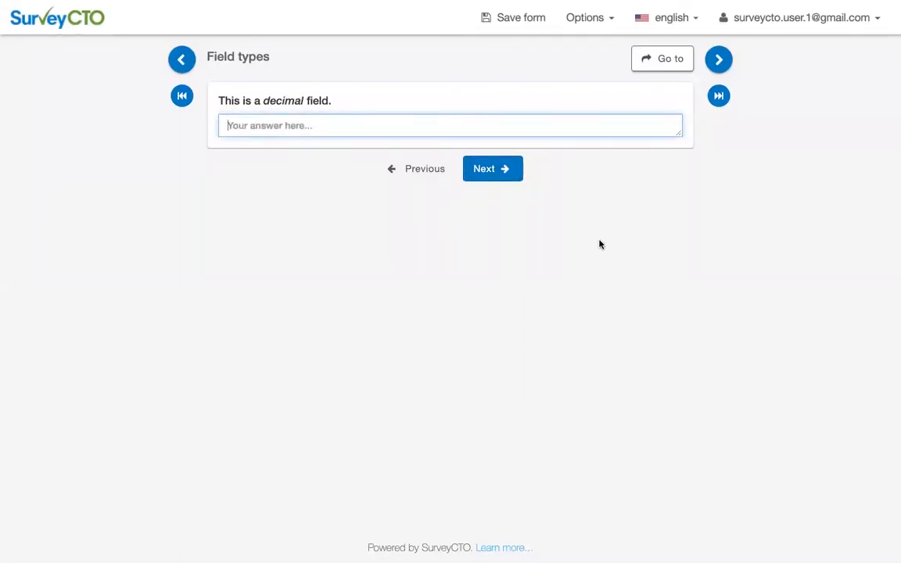
pyautogui.write('6.2')
pyautogui.click(507, 171)
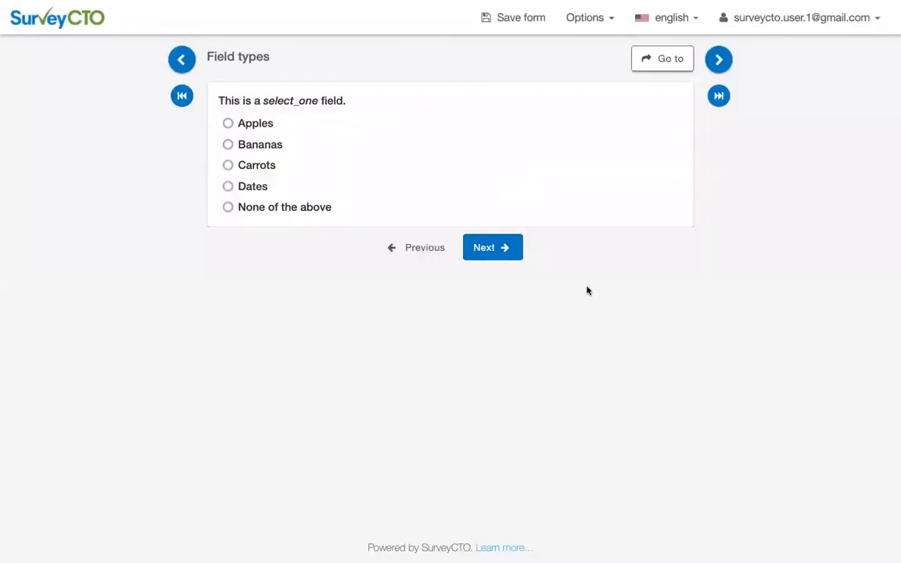
# Step: Try several choices in the select_one field, leave Dates chosen, and advance to the select_multiple field
pyautogui.click(256, 126)
pyautogui.click(262, 149)
pyautogui.click(260, 166)
pyautogui.click(257, 127)
pyautogui.click(262, 168)
pyautogui.click(252, 188)
pyautogui.click(485, 255)
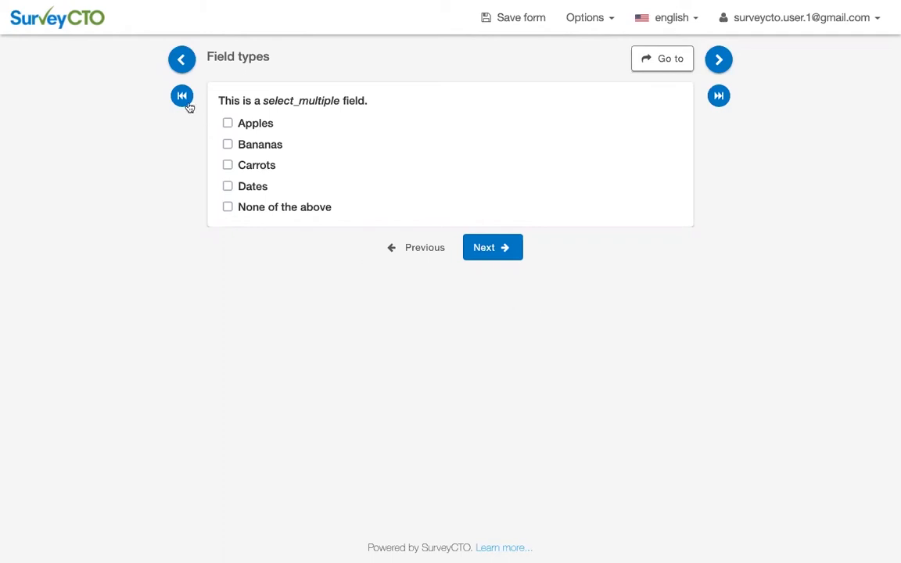
# Step: Tick and untick different combinations of Apples, Bananas, Carrots and Dates in the select_multiple field
pyautogui.click(252, 127)
pyautogui.click(262, 146)
pyautogui.click(263, 158)
pyautogui.click(260, 145)
pyautogui.click(254, 183)
pyautogui.click(255, 168)
pyautogui.click(257, 181)
pyautogui.click(257, 172)
# Step: Advance past the note field to view the add_fields calculate example, and switch back to the presentation slides
pyautogui.click(496, 251)
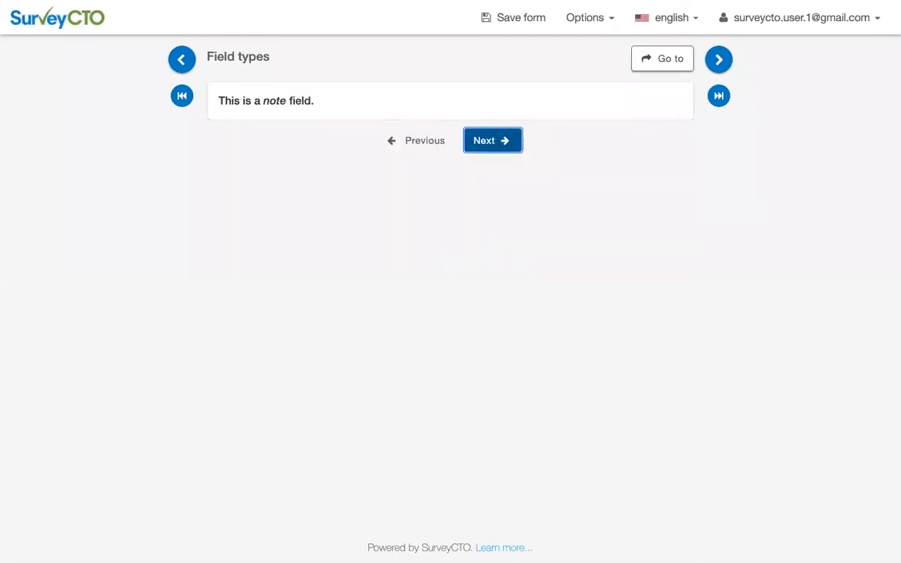
pyautogui.click(493, 145)
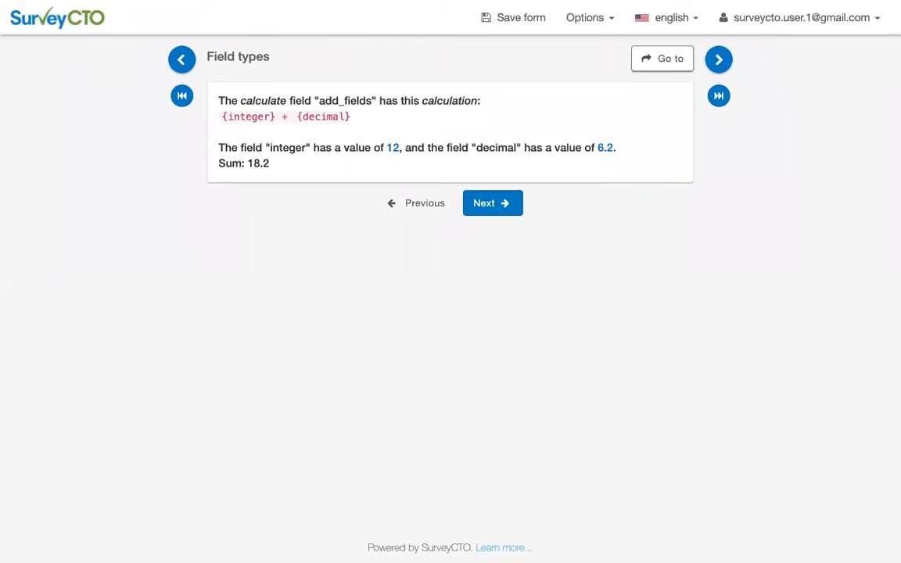
pyautogui.press('Tab')
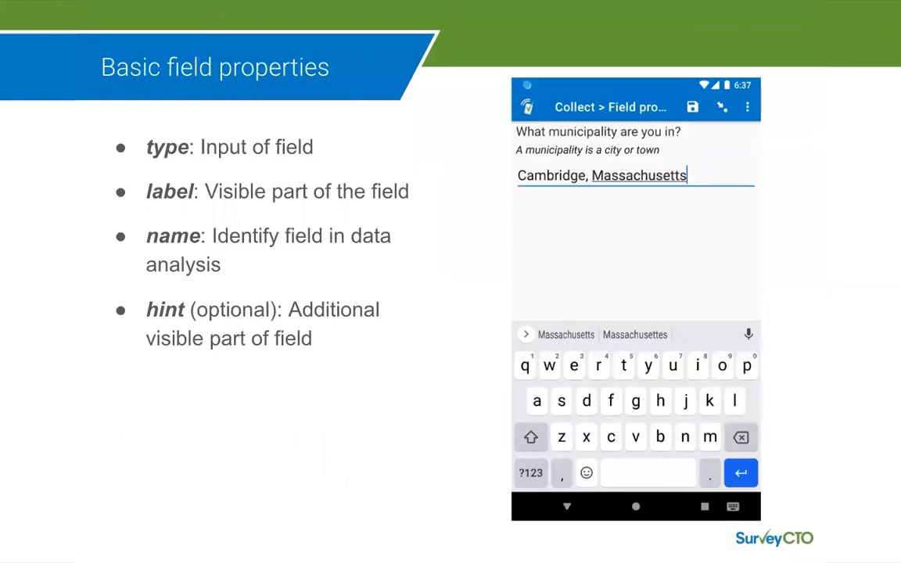
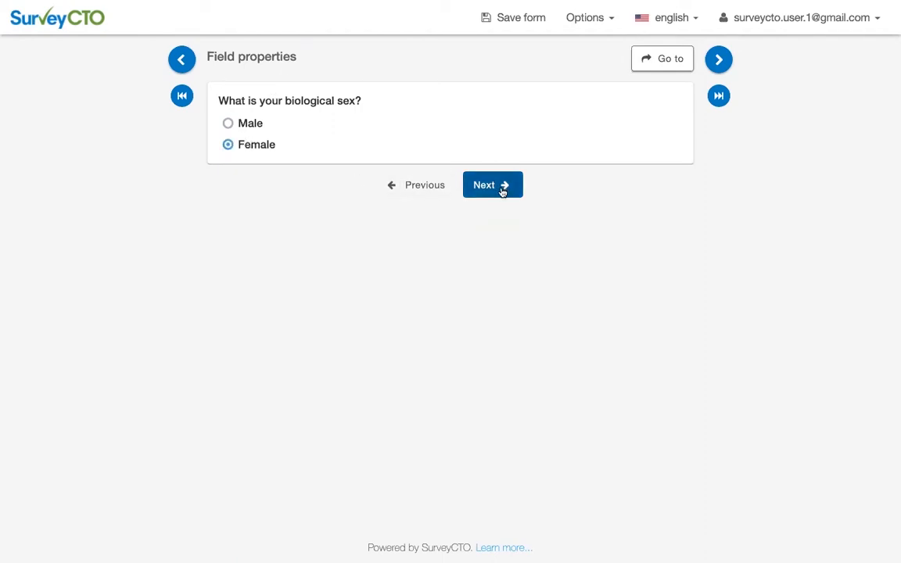
# Step: Test the pregnancy question's relevance by advancing with Female, and again with the biological sex answer changed to Male
pyautogui.click(502, 191)
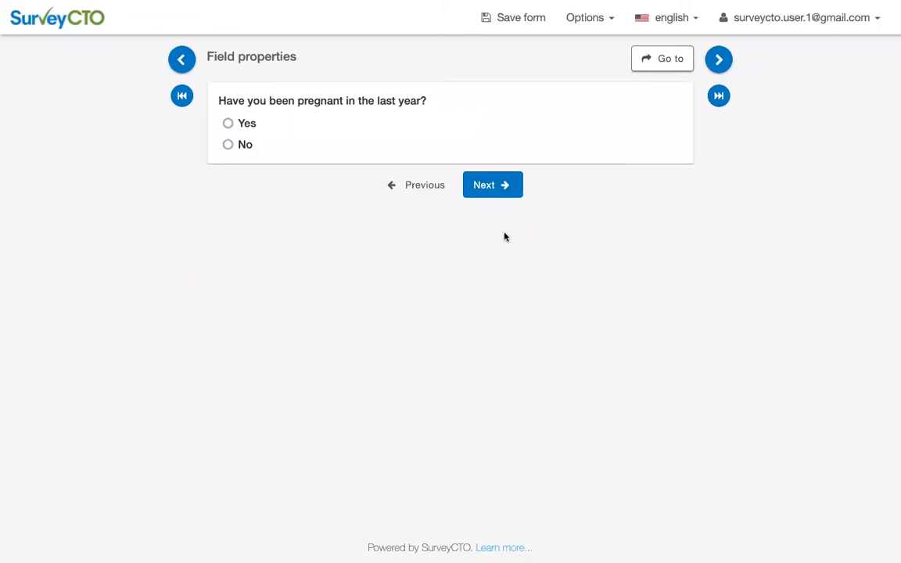
pyautogui.click(415, 189)
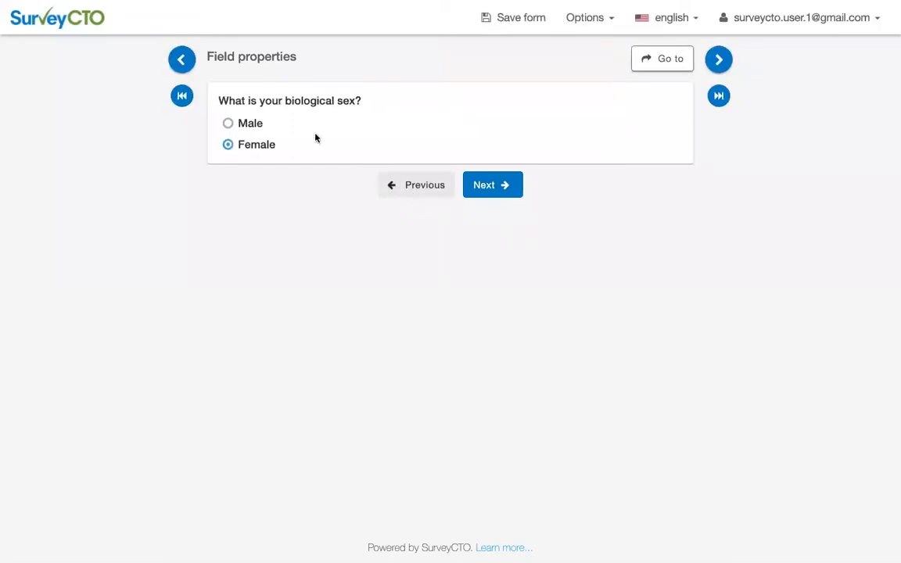
pyautogui.click(230, 123)
pyautogui.click(498, 191)
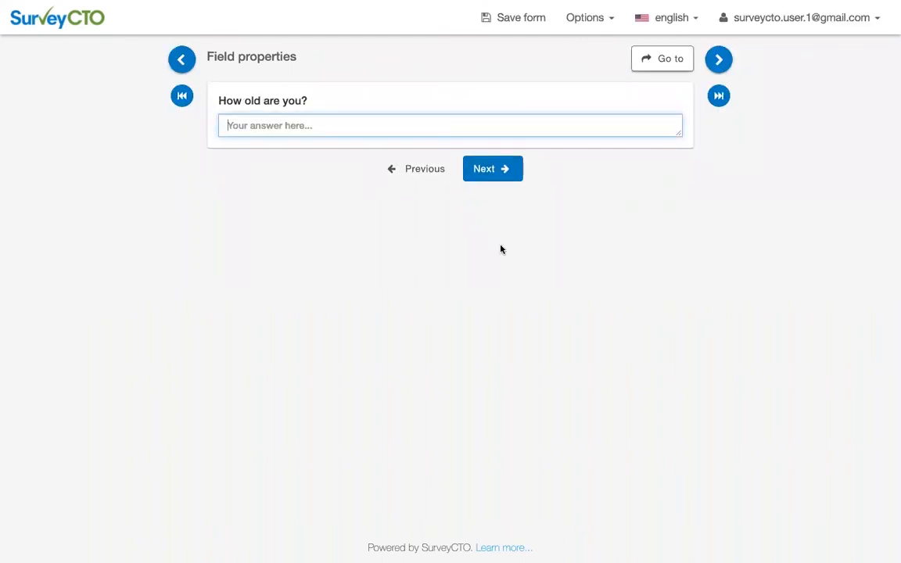
pyautogui.click(192, 67)
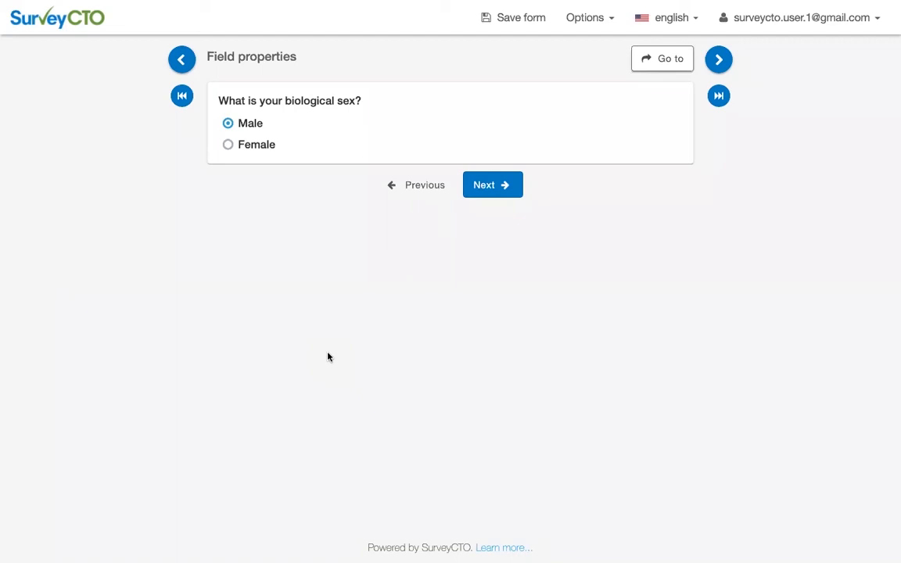
pyautogui.click(492, 192)
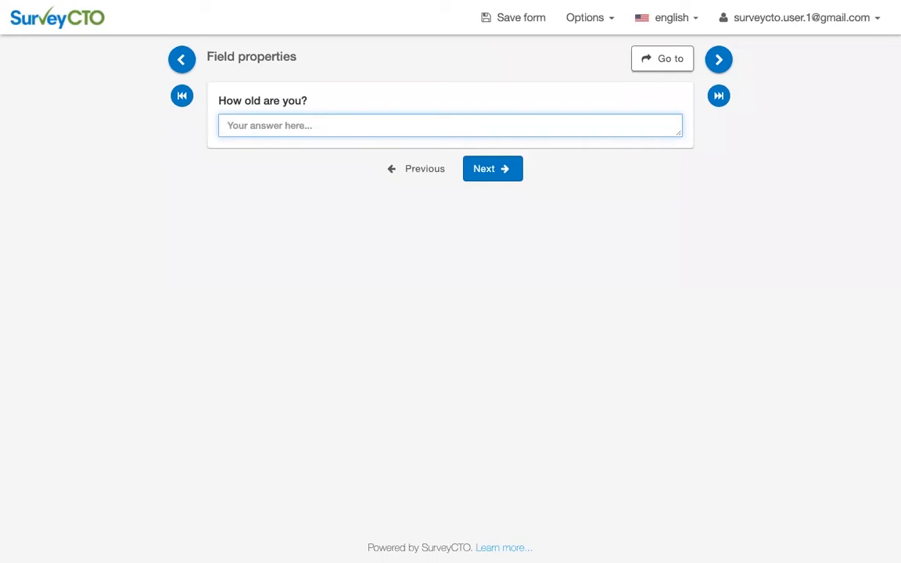
# Step: Try the out-of-range ages -1 and 130 in the "How old are you?" question, and clear the answer
pyautogui.write('-1')
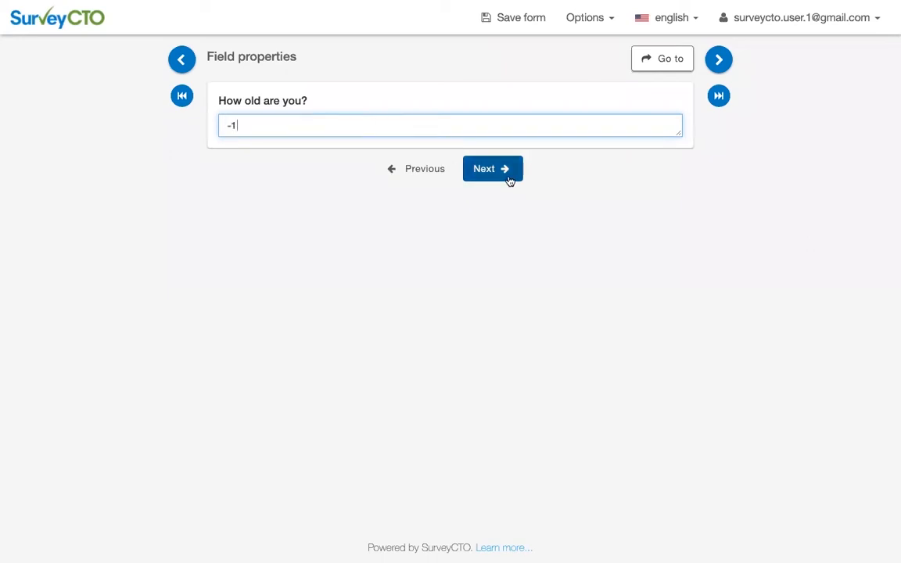
pyautogui.click(512, 178)
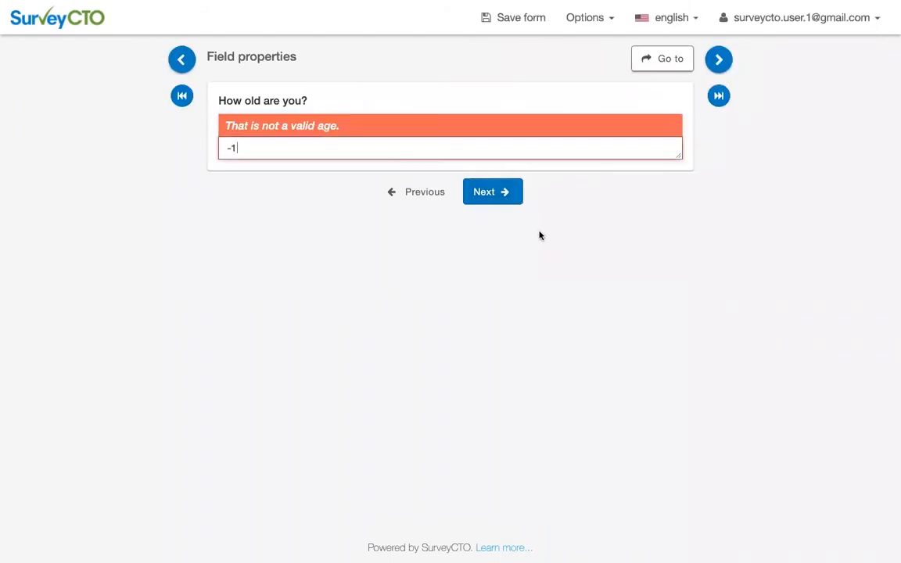
pyautogui.moveTo(244, 148); pyautogui.dragTo(195, 143)
pyautogui.write('130')
pyautogui.press('BackSpace')
pyautogui.press('BackSpace')
pyautogui.press('BackSpace')
pyautogui.write('22')
pyautogui.press('BackSpace')
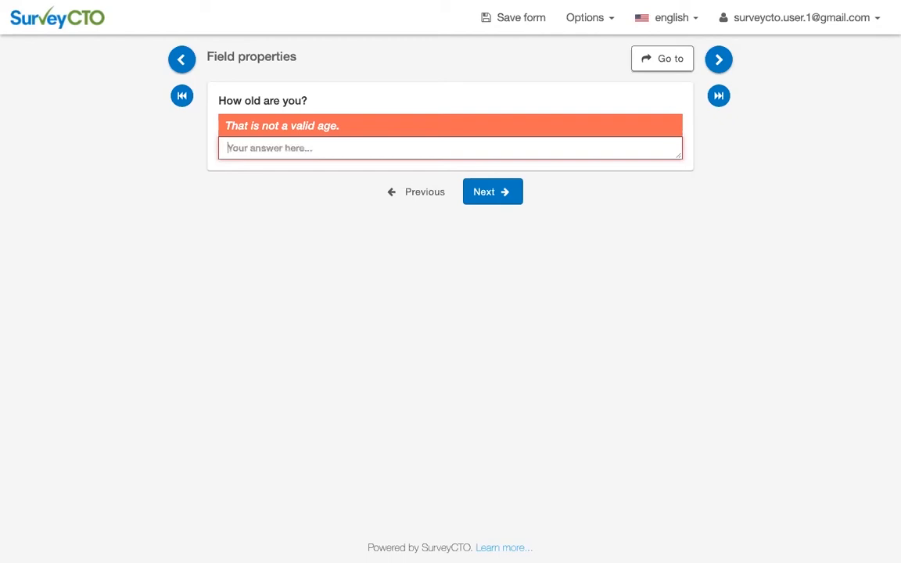
# Step: Try to advance with the age question left blank, and answer it with 100 and continue to the crops question
pyautogui.click(500, 198)
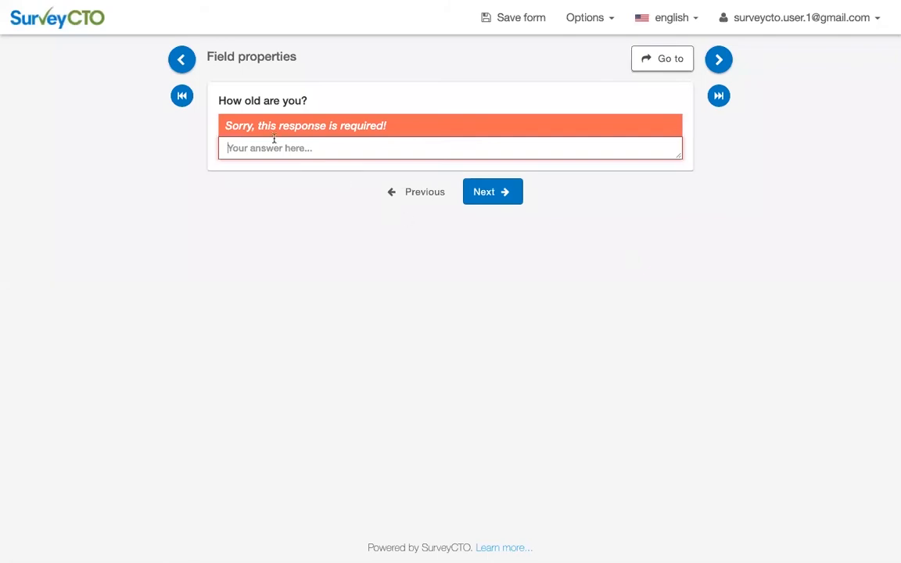
pyautogui.write('100')
pyautogui.click(479, 194)
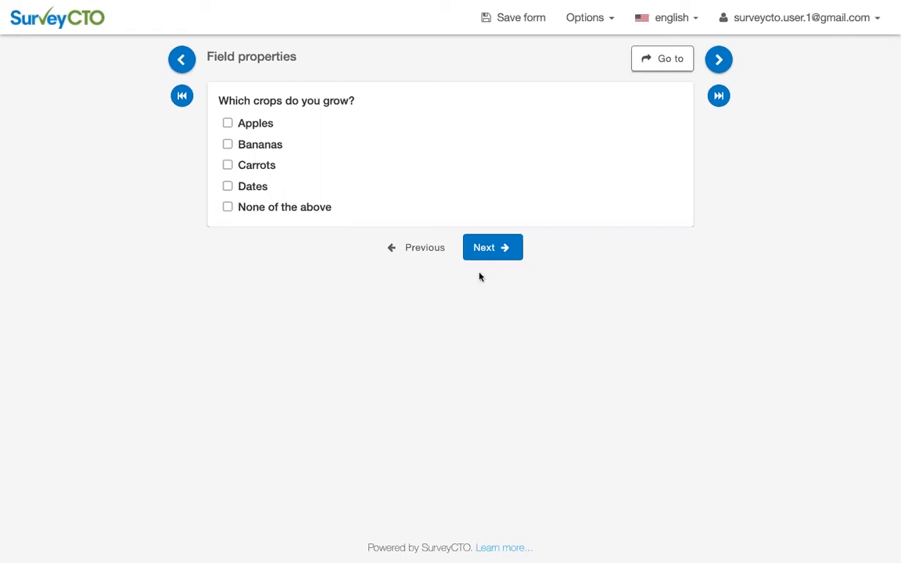
# Step: Select Apples, Bananas, Carrots and Dates as the crops grown, and continue to the question about the most-grown crop
pyautogui.click(254, 124)
pyautogui.click(258, 144)
pyautogui.click(256, 166)
pyautogui.click(252, 186)
pyautogui.click(482, 248)
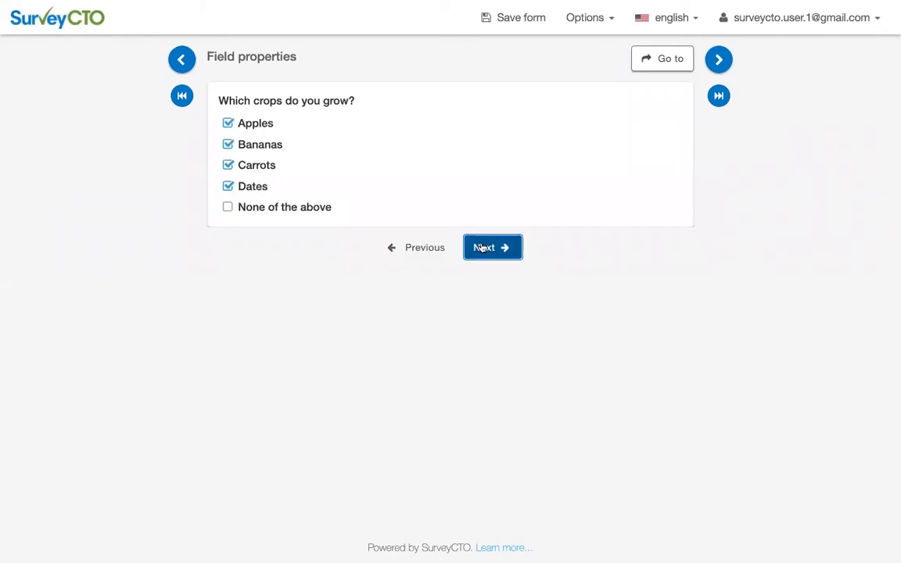
# Step: Return to the crops question, deselect Dates and Bananas, and continue to the filtered choices for the most-grown crop
pyautogui.click(181, 61)
pyautogui.click(228, 187)
pyautogui.click(257, 149)
pyautogui.click(483, 247)
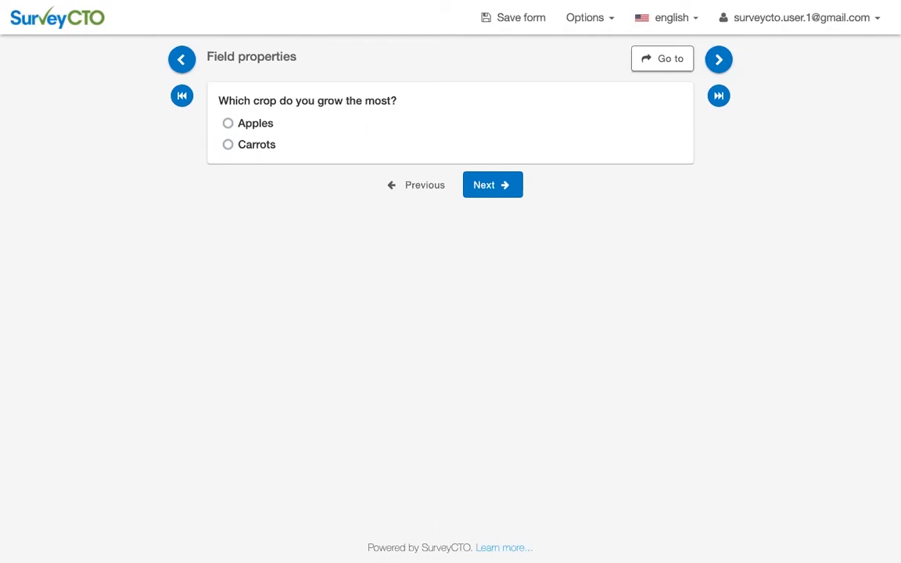
# Step: Advance past the "Which crop do you grow the most?" question to the number of household members
pyautogui.click(483, 191)
pyautogui.click(253, 147)
pyautogui.click(503, 207)
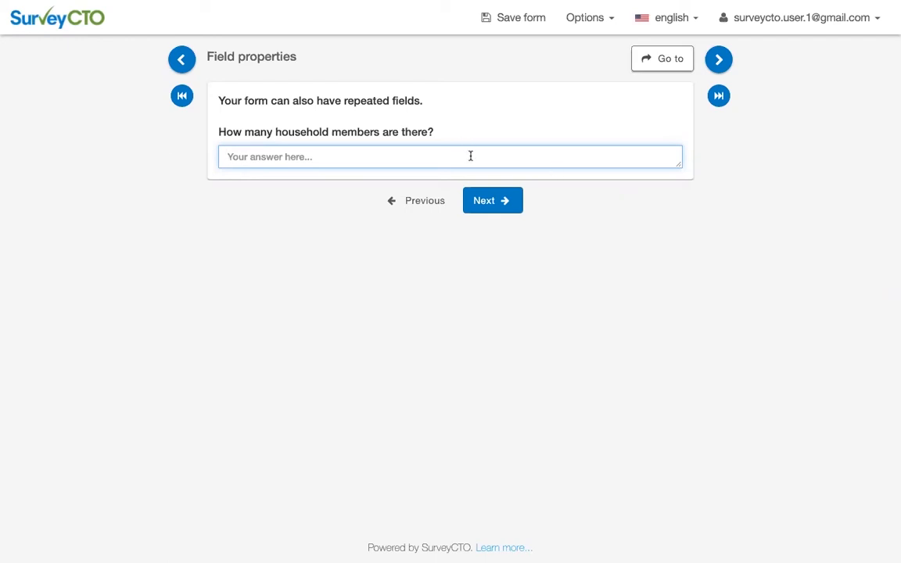
# Step: Set the number of household members to 3, and fill in each member's name in the repeated fields
pyautogui.write('3')
pyautogui.click(481, 200)
pyautogui.write('Adnan')
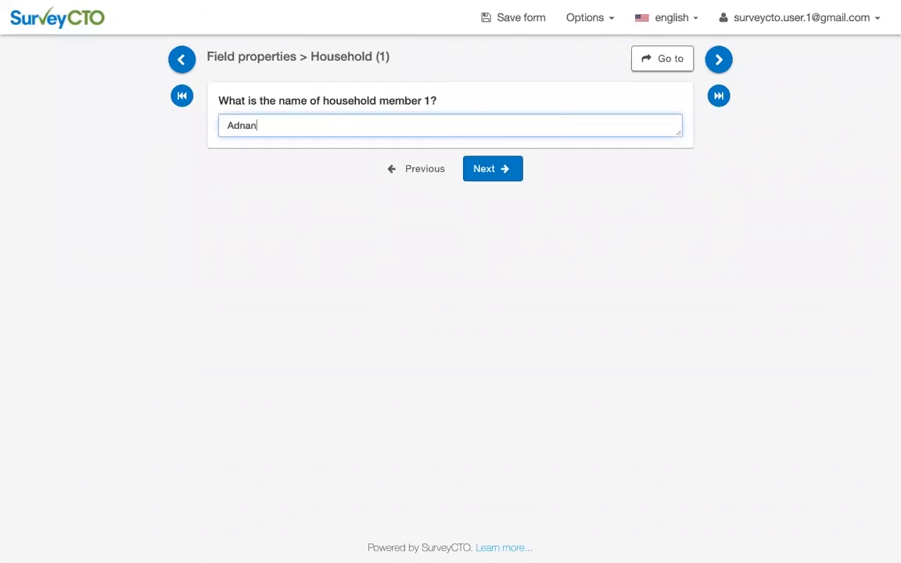
pyautogui.click(485, 175)
pyautogui.write('Bhawna')
pyautogui.click(485, 179)
pyautogui.write('Charles')
pyautogui.click(485, 177)
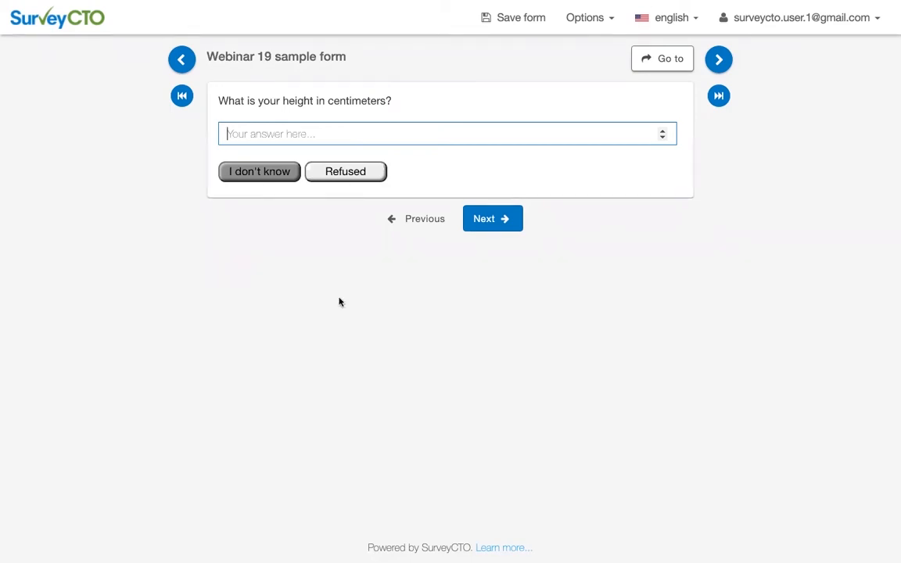
# Step: Answer the height question with Refused, and in the timed statement grid mark "Birds lay eggs" True and "Chickens have pencils" False
pyautogui.click(327, 170)
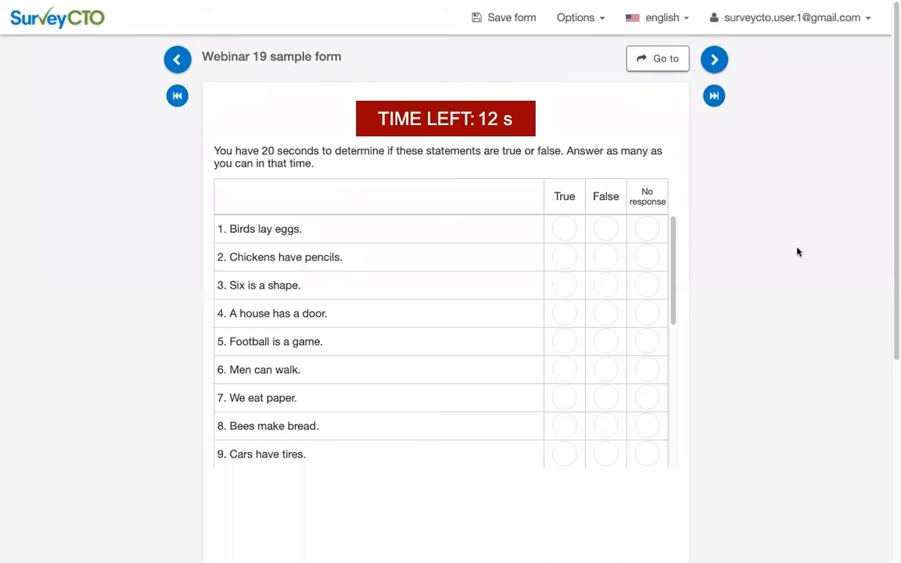
pyautogui.click(566, 229)
pyautogui.click(604, 257)
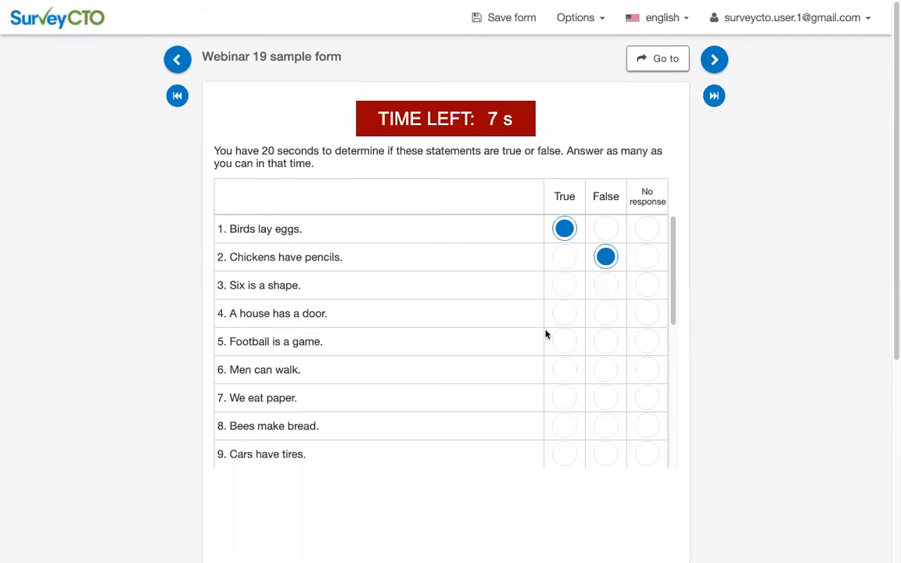
pyautogui.scroll(-1, 522, 337)
pyautogui.scroll(-3, 522, 337)
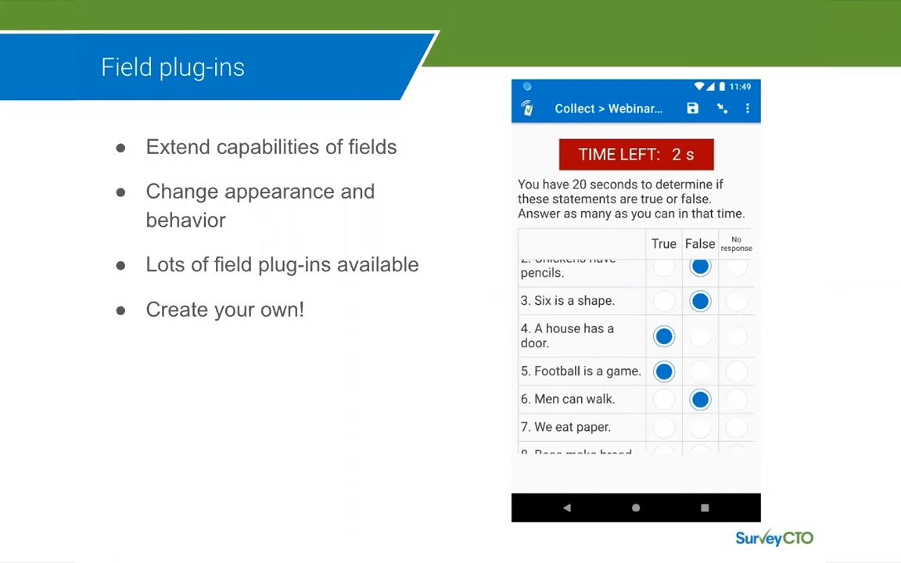
pyautogui.press('Right')
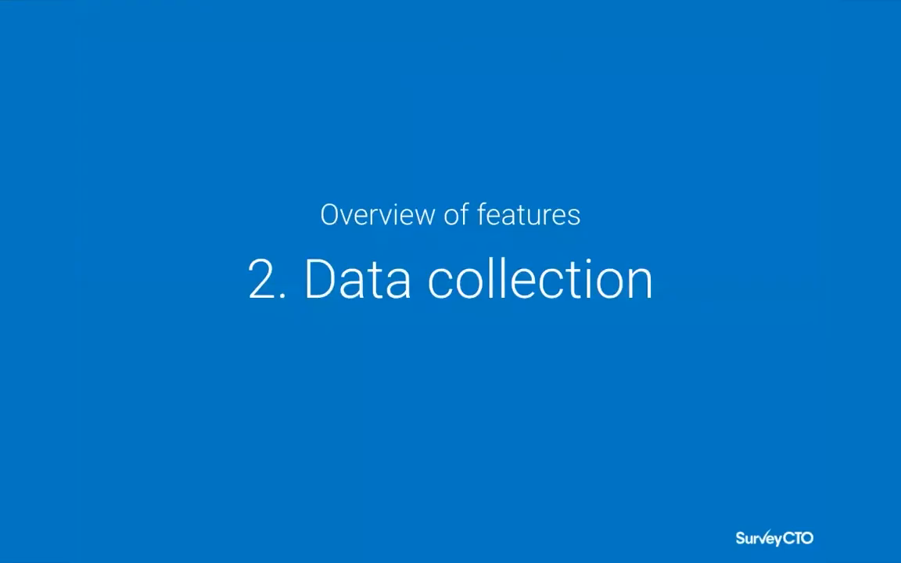